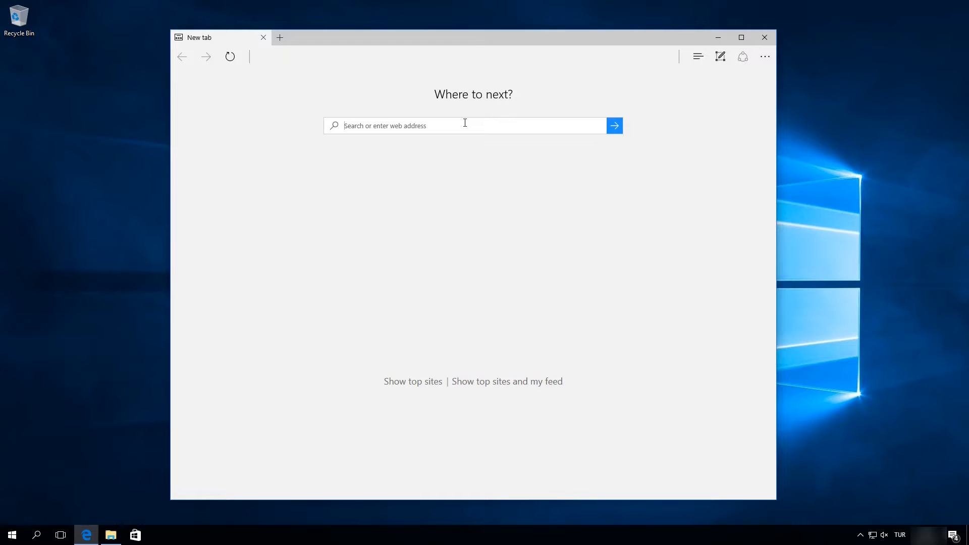
# Go to intellij.com and open the IntelliJ IDEA product page
pyautogui.write('intellij')
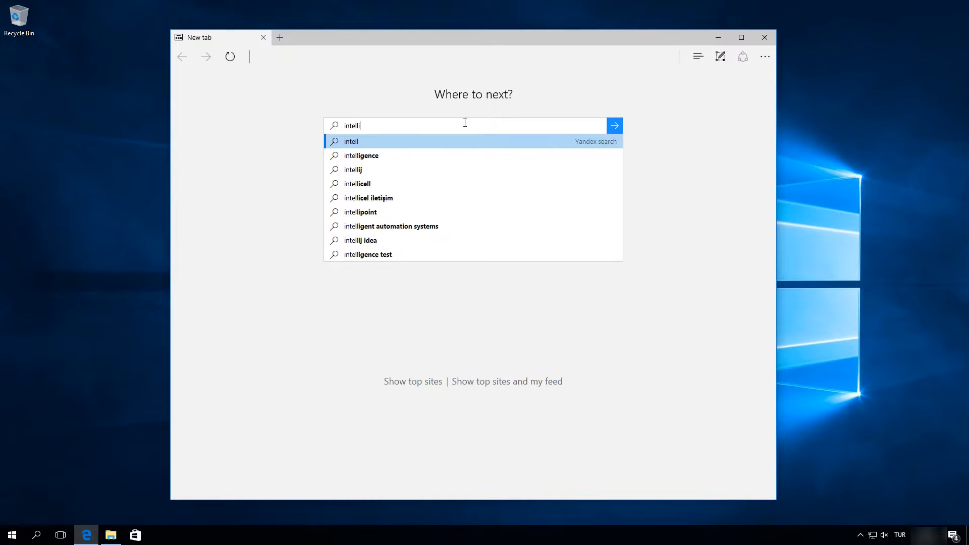
pyautogui.write('.com')
pyautogui.press('Return')
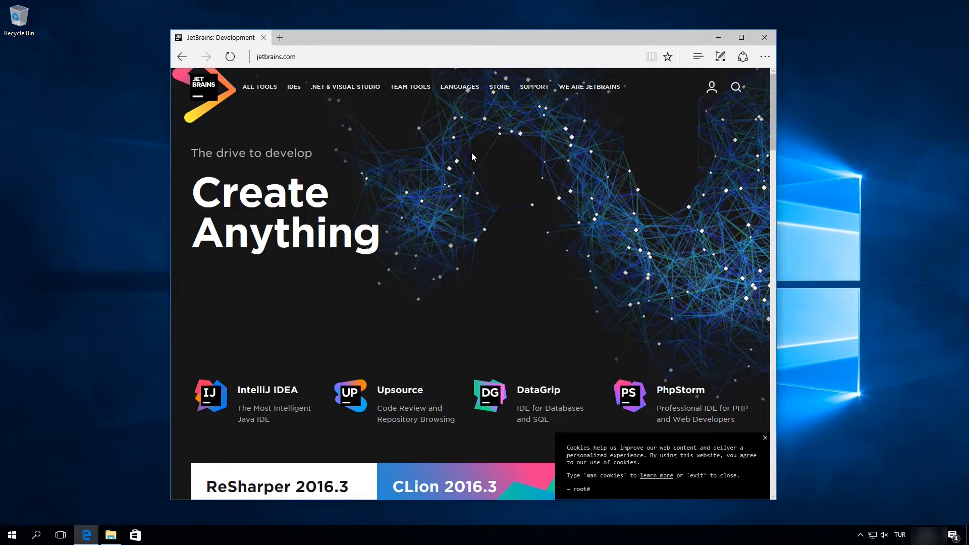
pyautogui.click(254, 398)
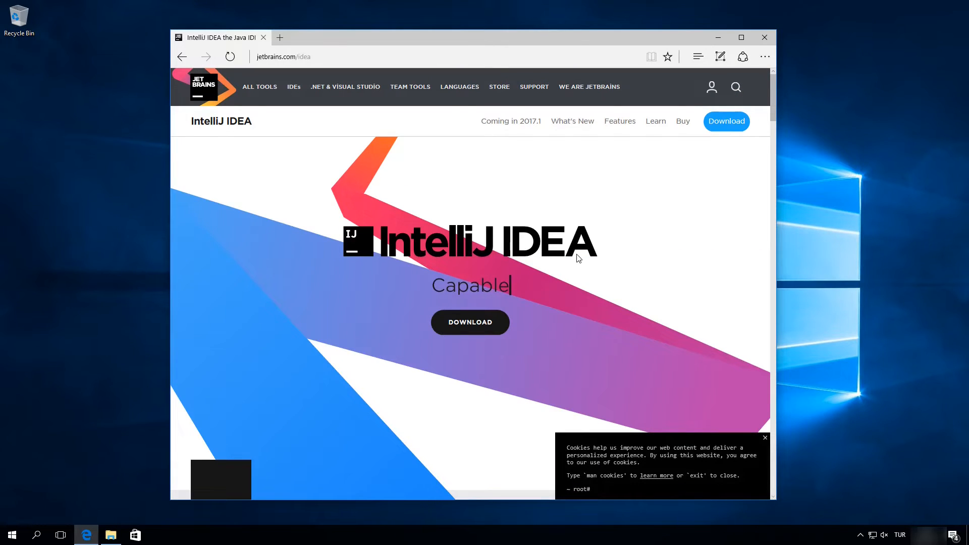
# Download the Ultimate edition's .exe installer and save the file
pyautogui.click(470, 329)
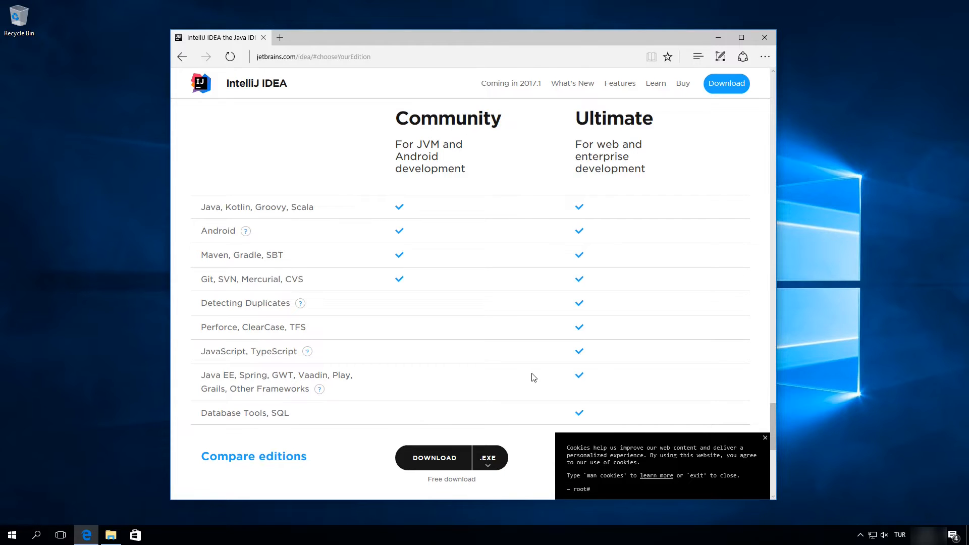
pyautogui.scroll(-3, 535, 377)
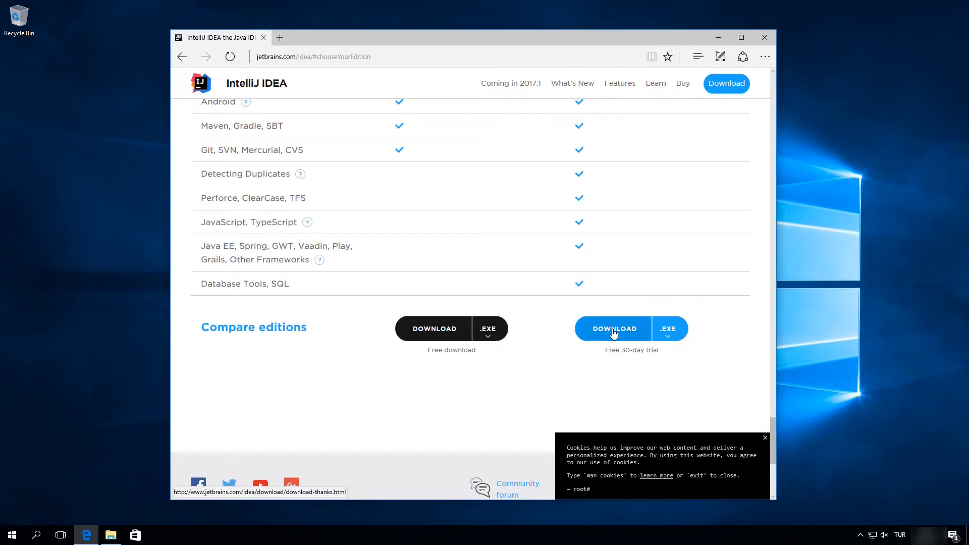
pyautogui.click(614, 331)
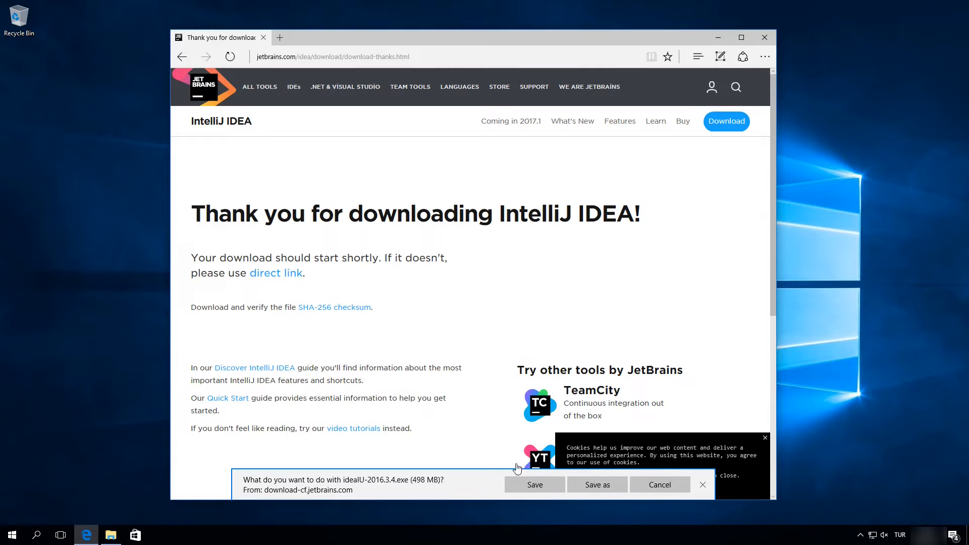
pyautogui.click(522, 486)
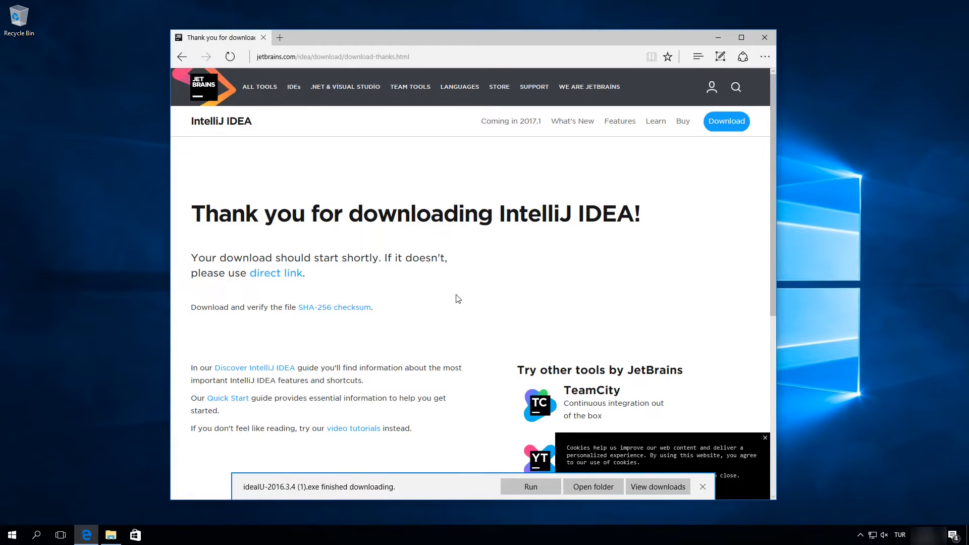
# Run the downloaded installer and install IntelliJ IDEA to the default folder with a 64-bit launcher desktop shortcut and the JetBrains Start menu folder
pyautogui.click(524, 485)
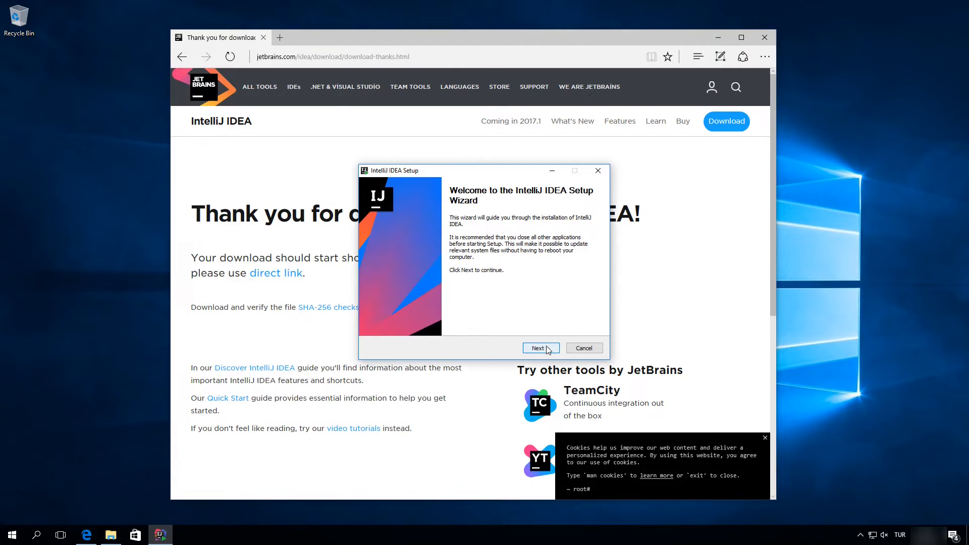
pyautogui.click(540, 348)
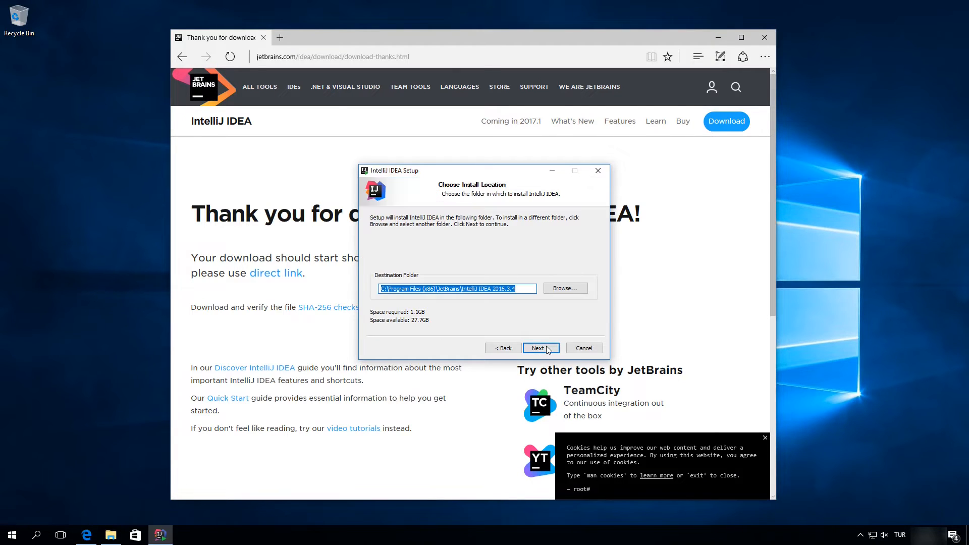
pyautogui.click(520, 291)
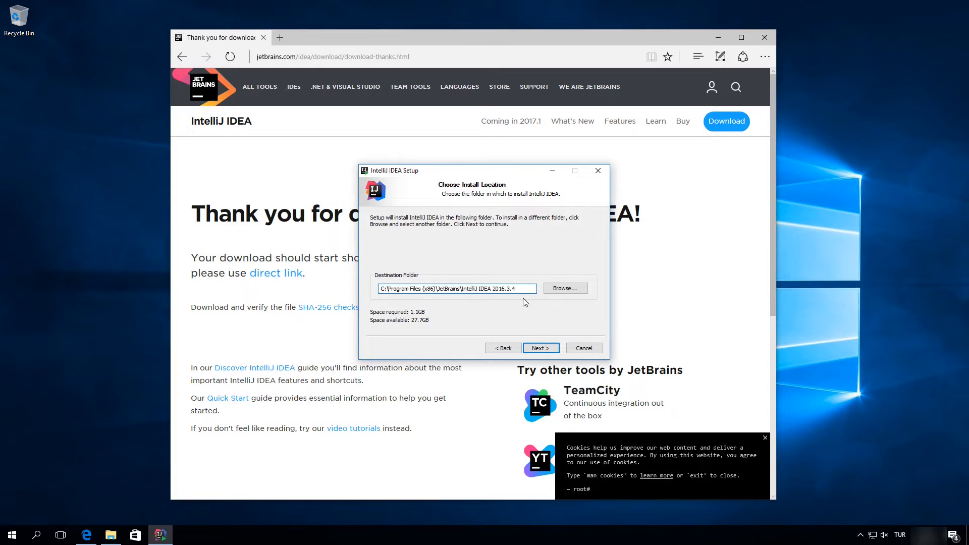
pyautogui.click(540, 348)
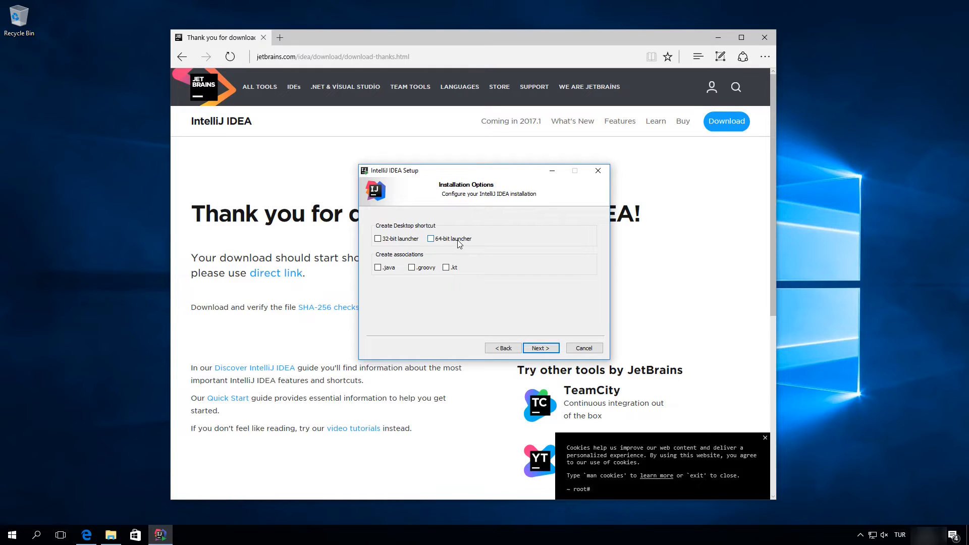
pyautogui.click(432, 239)
pyautogui.click(540, 348)
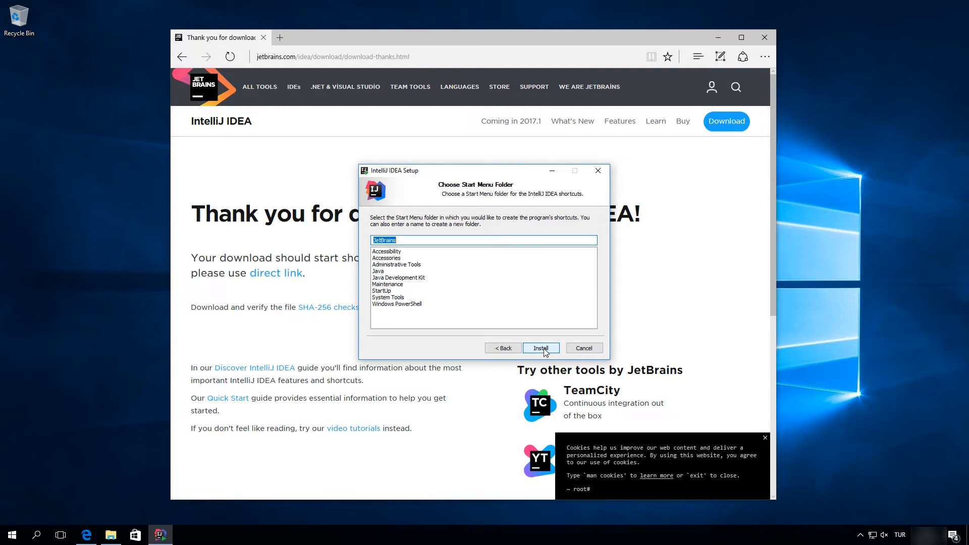
pyautogui.click(545, 349)
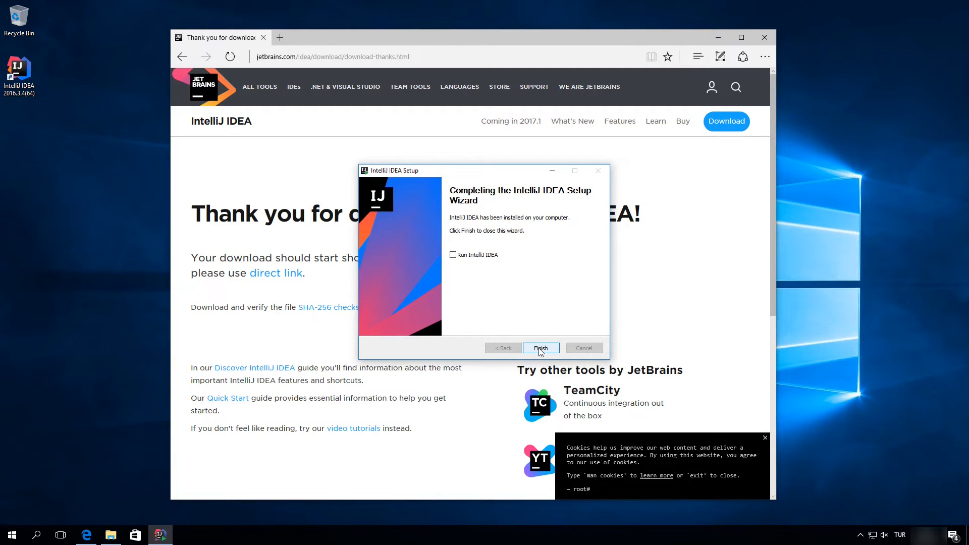
# Finish the setup wizard with IntelliJ IDEA set to run, and choose not to import previous settings
pyautogui.click(457, 257)
pyautogui.click(541, 348)
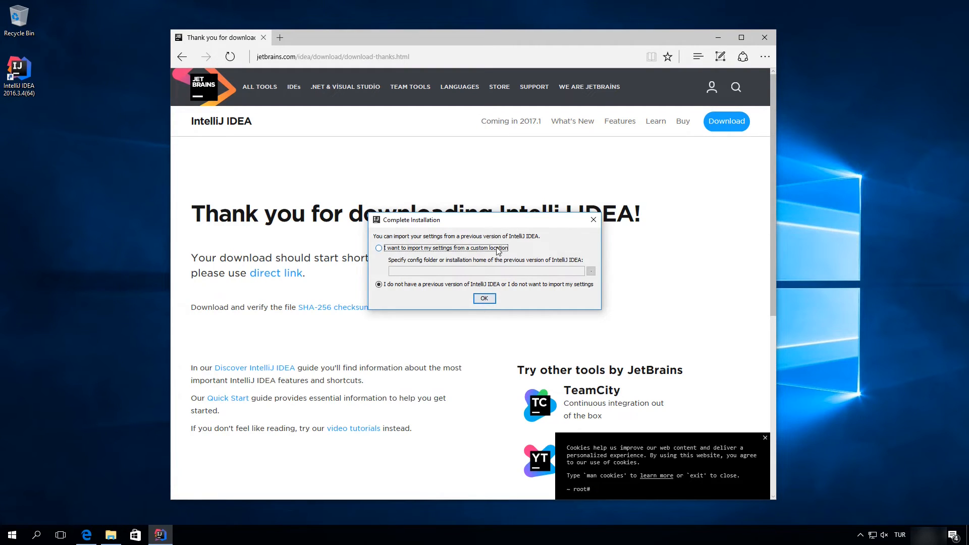
pyautogui.click(485, 300)
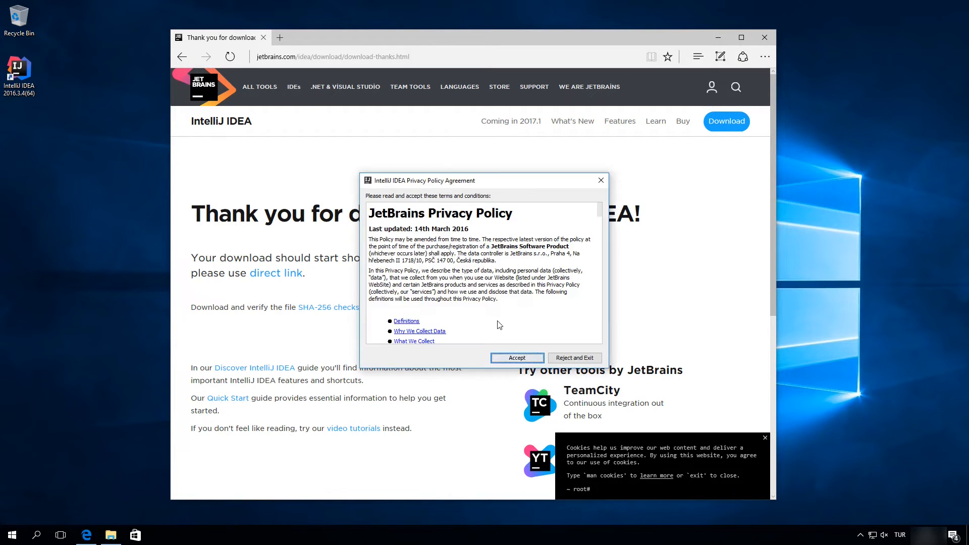
# Accept the JetBrains privacy policy and start the free evaluation, accepting its license agreement
pyautogui.click(512, 359)
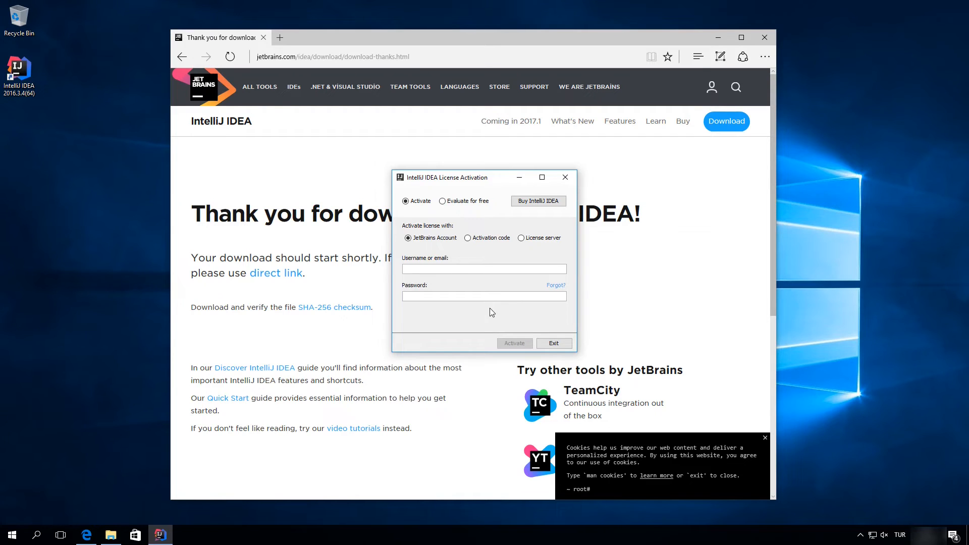
pyautogui.click(458, 202)
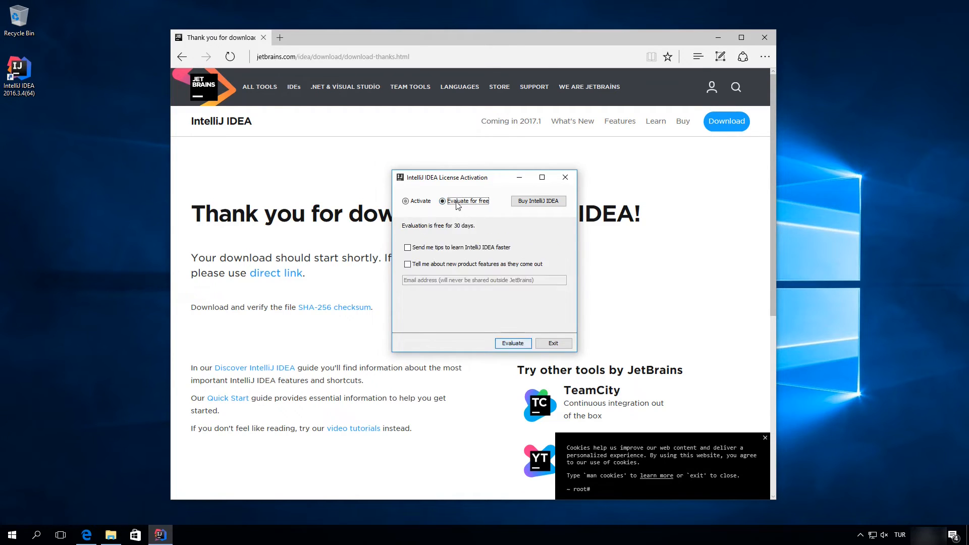
pyautogui.click(511, 344)
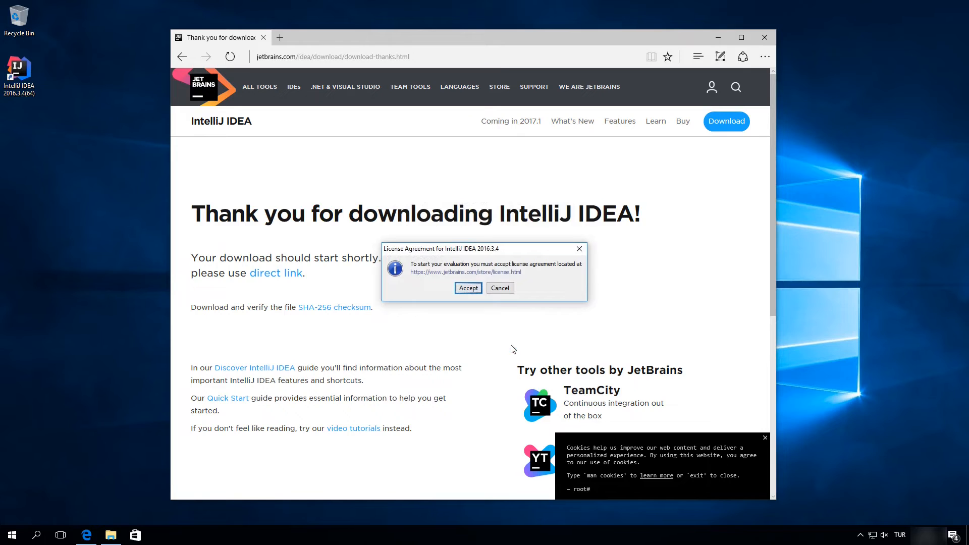
pyautogui.click(469, 288)
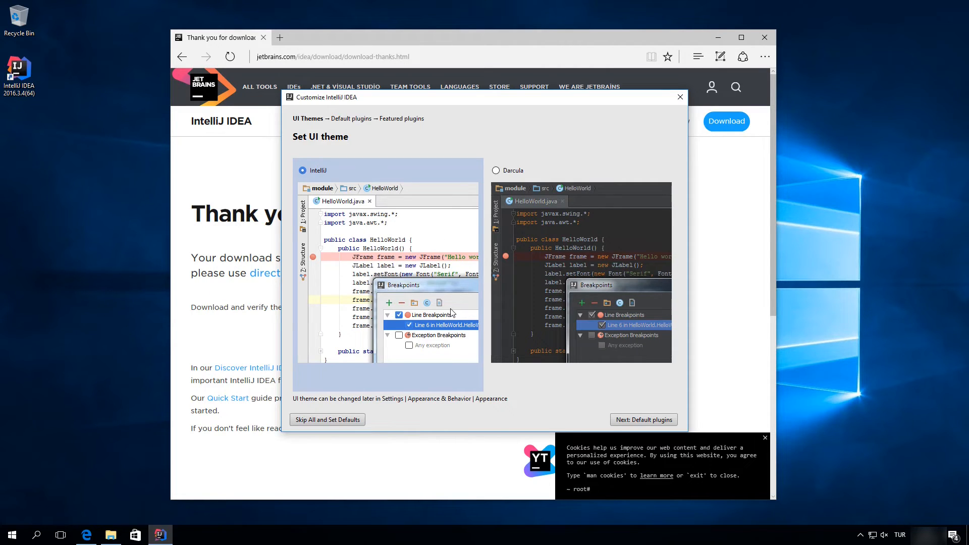
# Set the UI theme to Darcula and continue to the default plugins
pyautogui.click(519, 172)
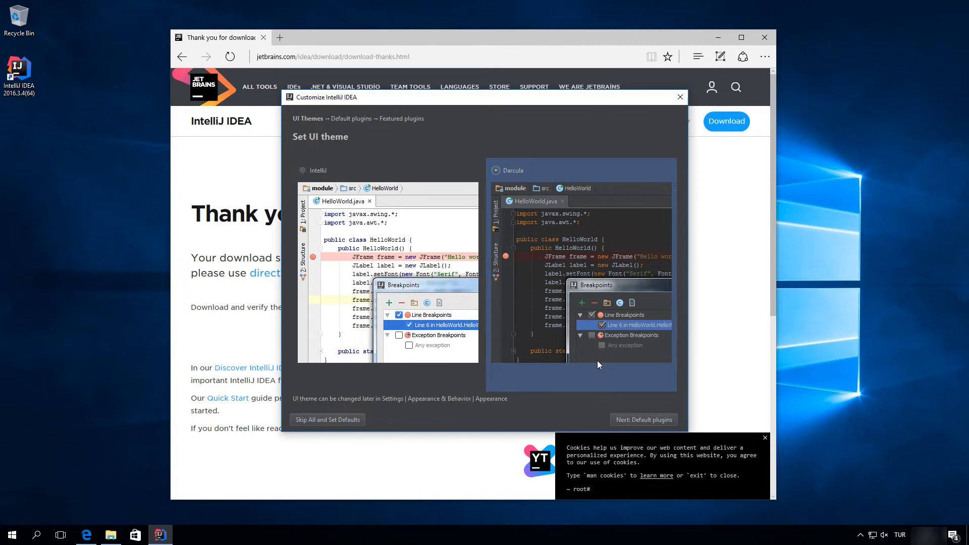
pyautogui.click(642, 420)
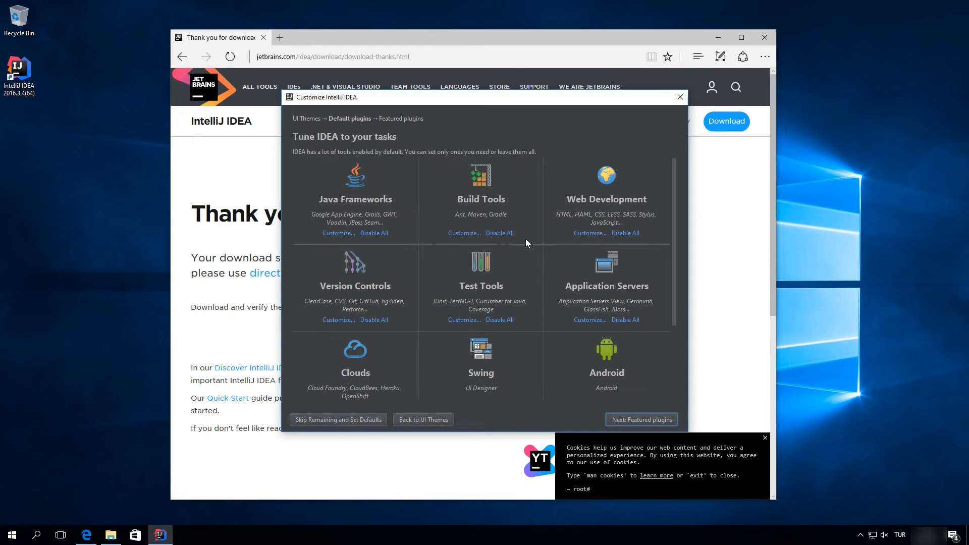
# Disable the Android, Swing, Clouds and Plugin Development default plugin groups
pyautogui.scroll(-3, 671, 271)
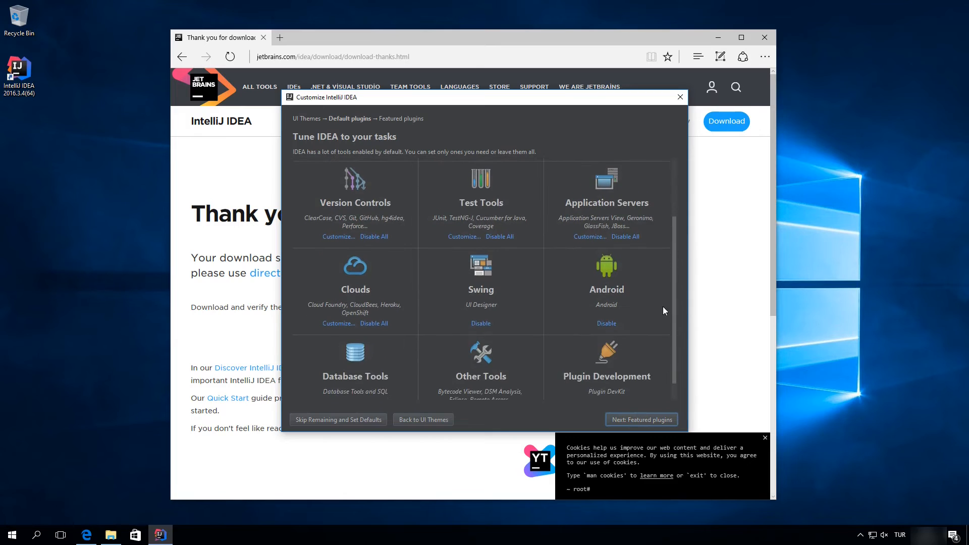
pyautogui.click(605, 325)
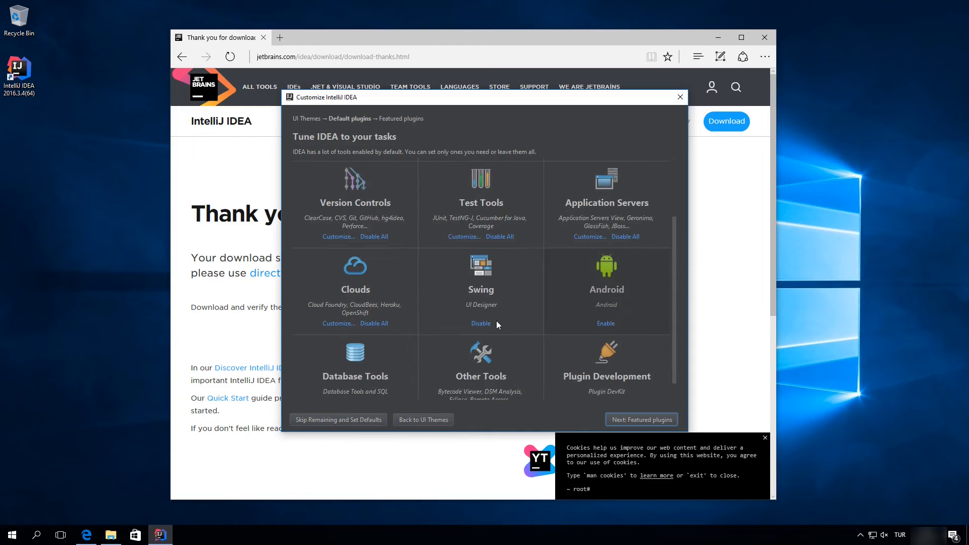
pyautogui.click(481, 324)
pyautogui.click(373, 323)
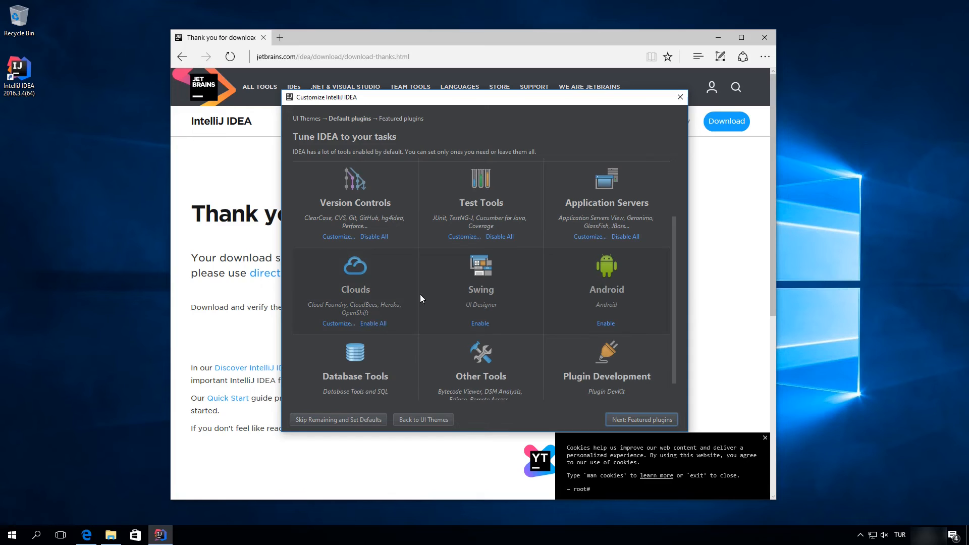
pyautogui.scroll(-1, 420, 294)
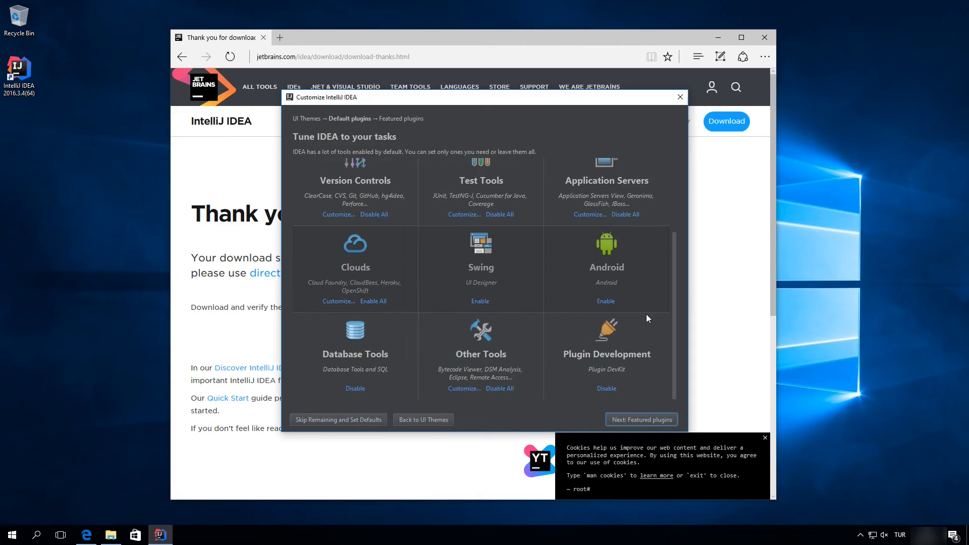
pyautogui.click(605, 389)
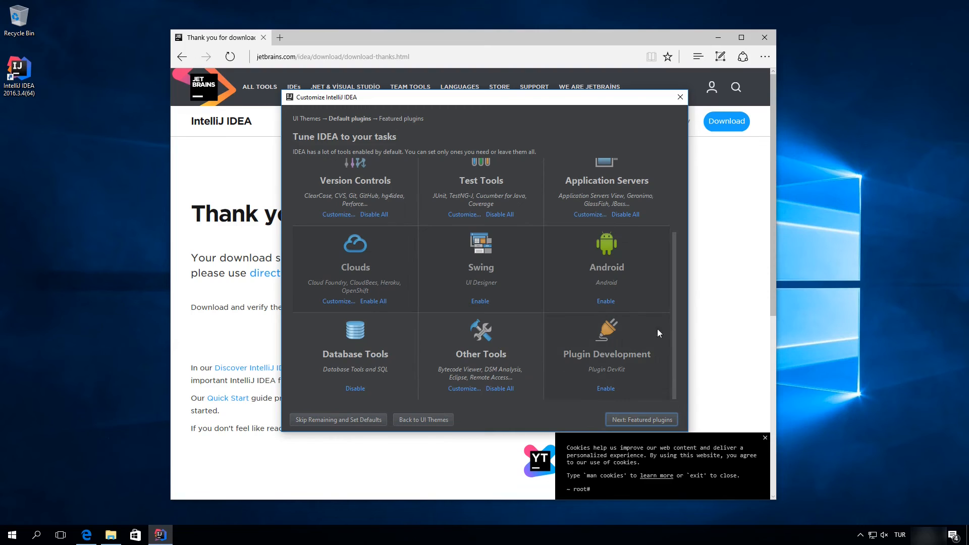
# Disable all the Application Servers plugins and save the changes
pyautogui.moveTo(674, 325); pyautogui.dragTo(676, 241)
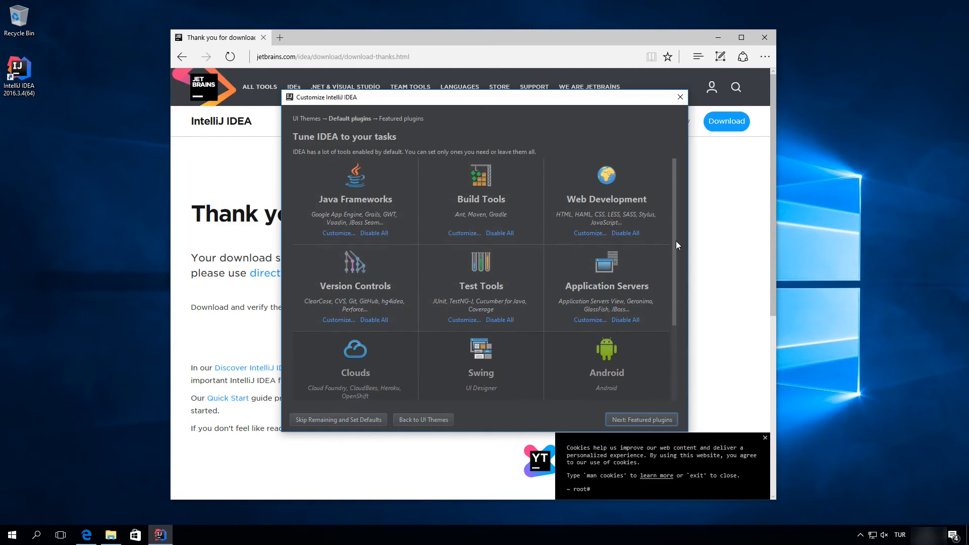
pyautogui.click(590, 321)
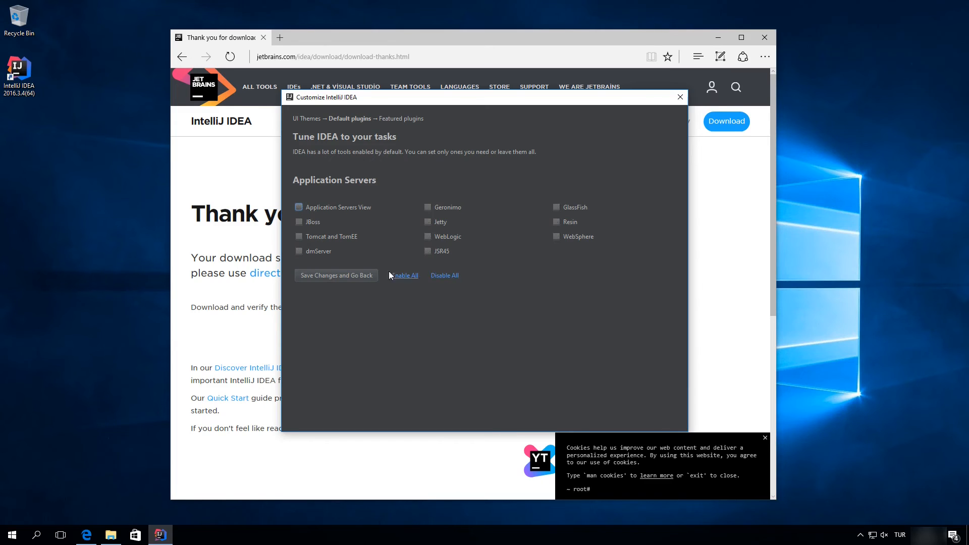
pyautogui.click(361, 275)
# Leave only Git and GitHub enabled among the Version Controls plugins and save the changes
pyautogui.click(352, 324)
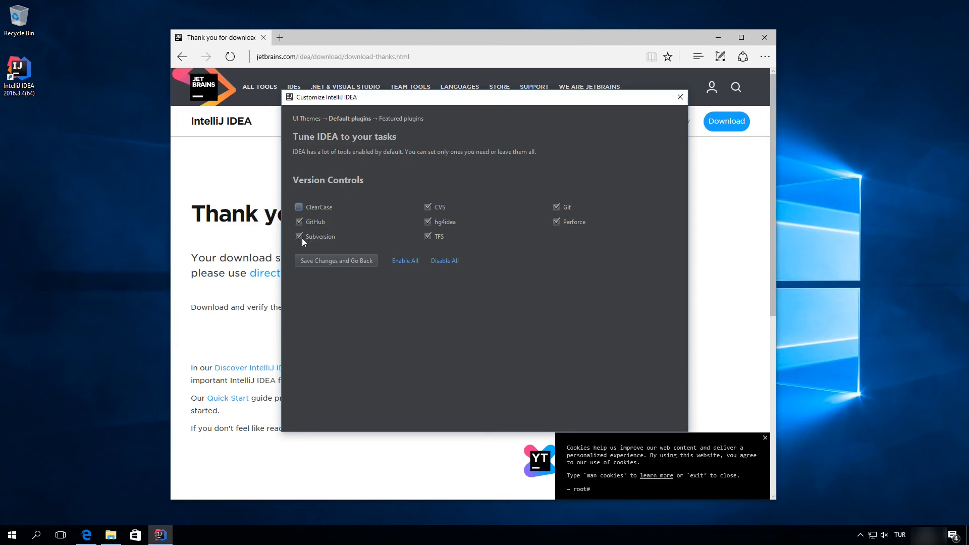
pyautogui.click(438, 261)
pyautogui.click(557, 207)
pyautogui.click(299, 223)
pyautogui.click(351, 261)
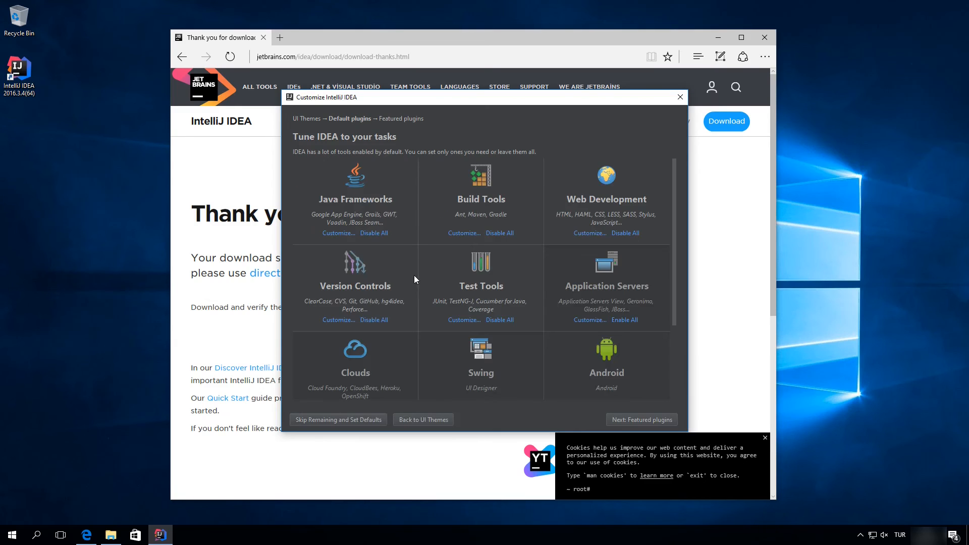
# Check the individual Build Tools plugins and return to the plugin group overview
pyautogui.click(464, 233)
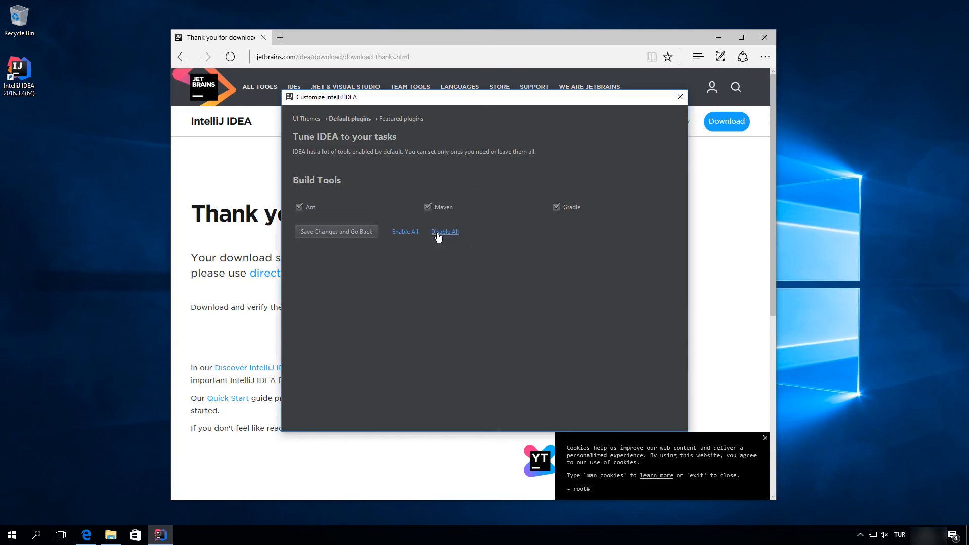
pyautogui.click(351, 231)
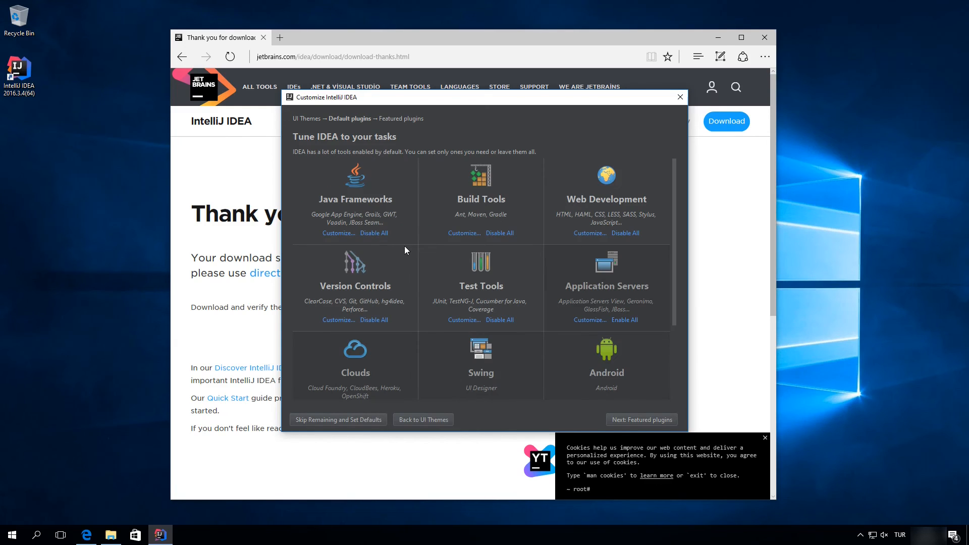
# Continue past the featured plugins without installing any and start using IntelliJ IDEA
pyautogui.click(630, 417)
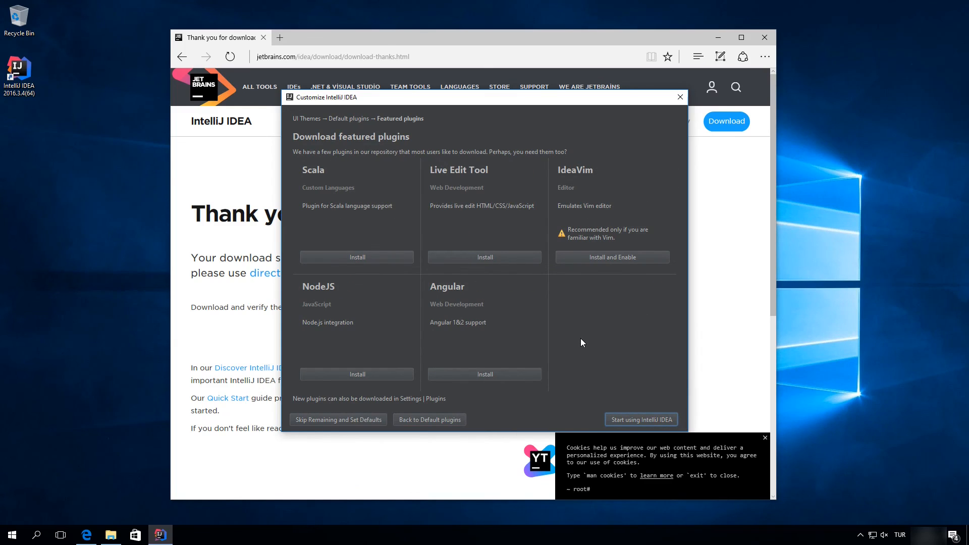
pyautogui.click(628, 420)
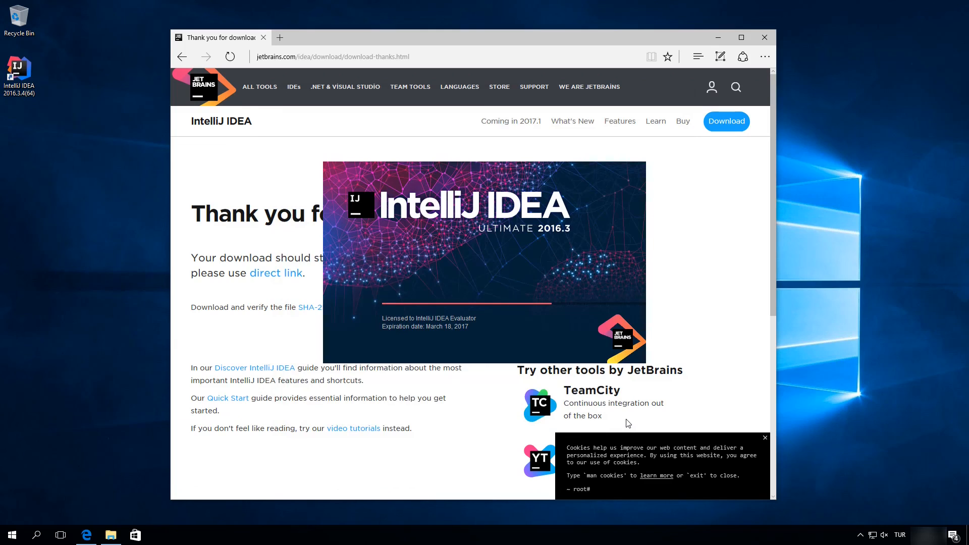